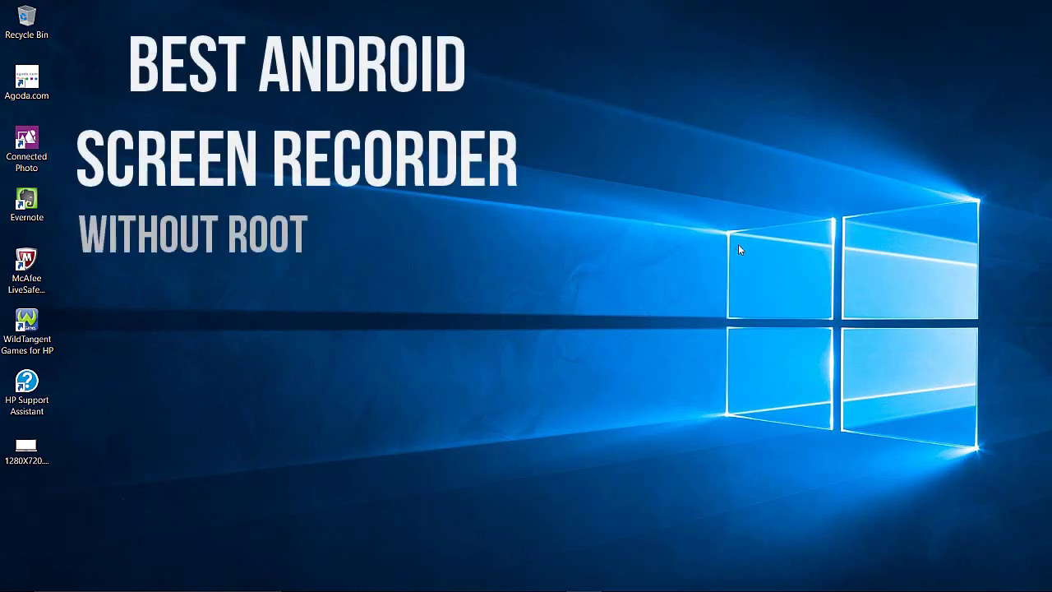
Step: Search Google Play on the mirrored phone for "az screen recorder"
click(664, 571)
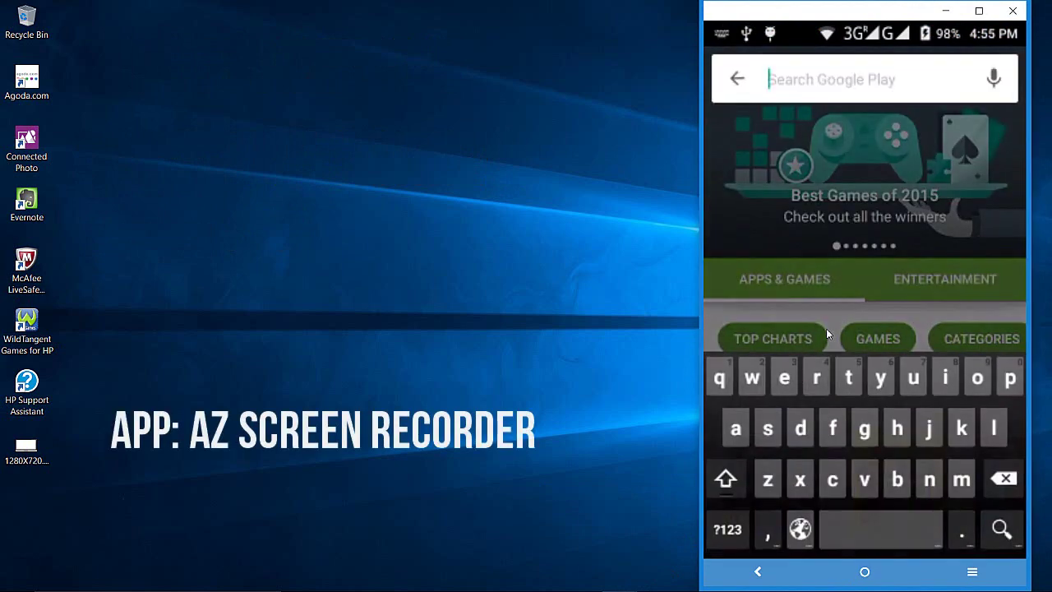
text(az s)
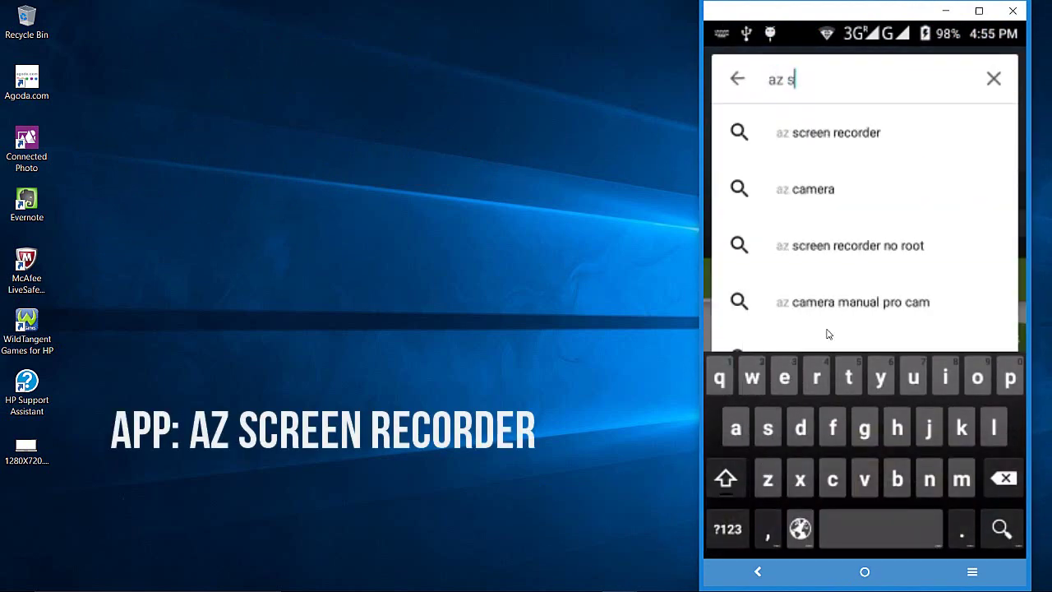
text(creen recorder)
key(Return)
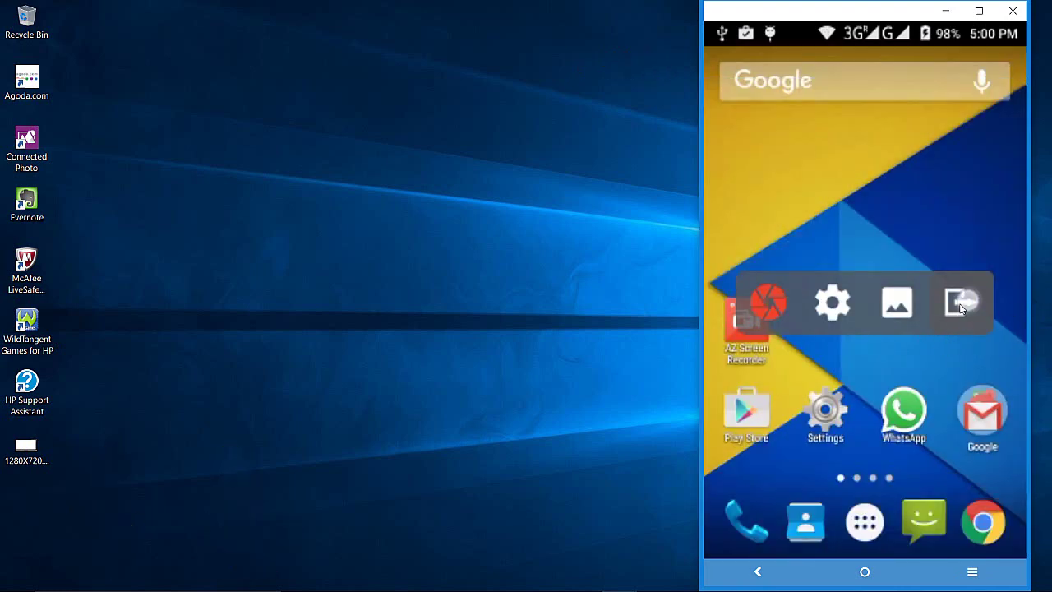
Step: Close AZ Screen Recorder's floating toolbar from the home screen with its exit icon
click(960, 306)
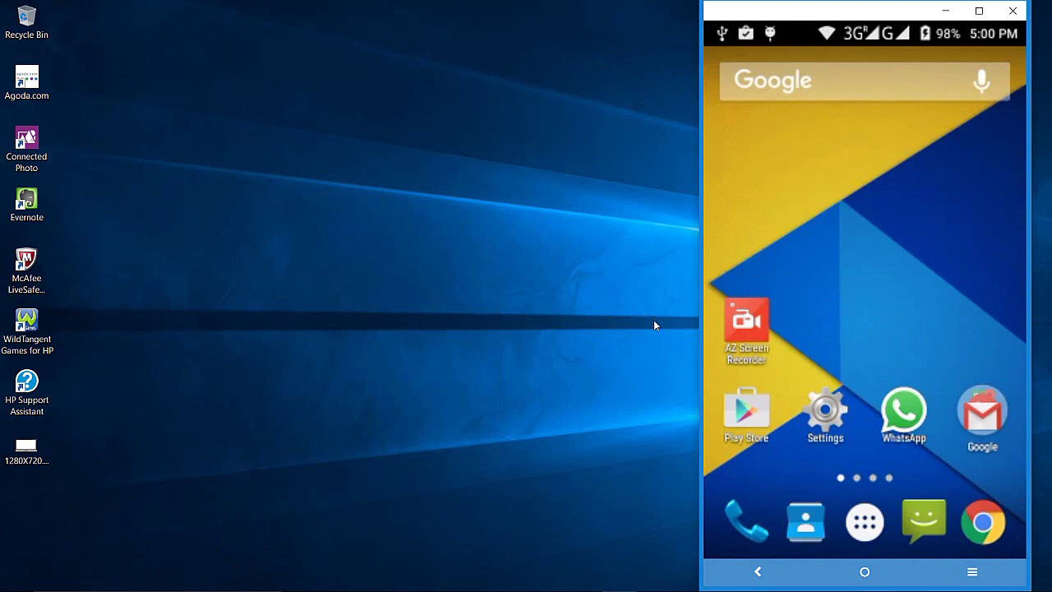